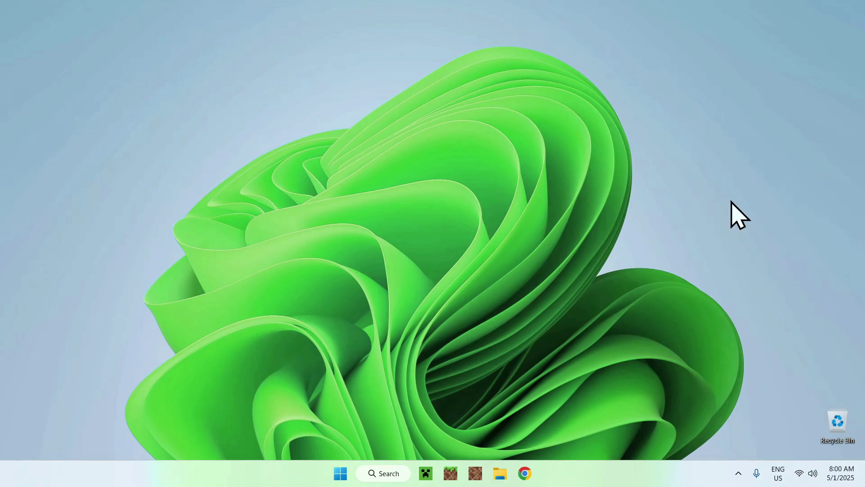
Search Google in Chrome for 'Modrinth'
left_click(525, 474)
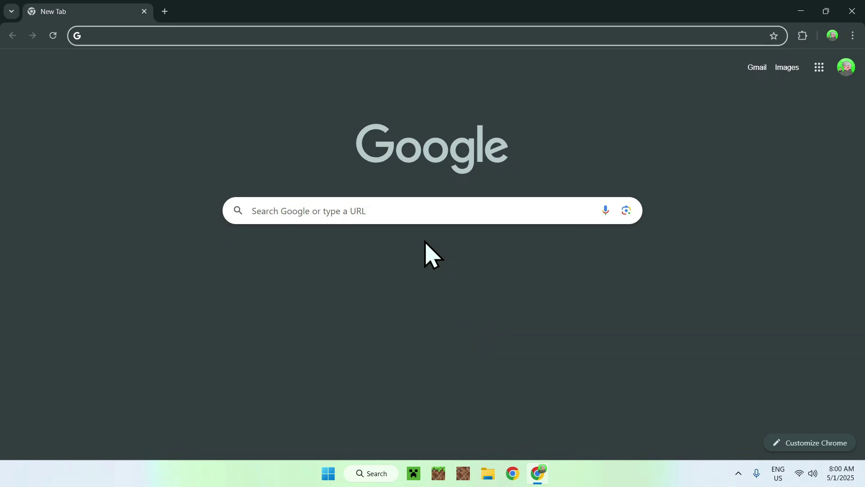
left_click(351, 211)
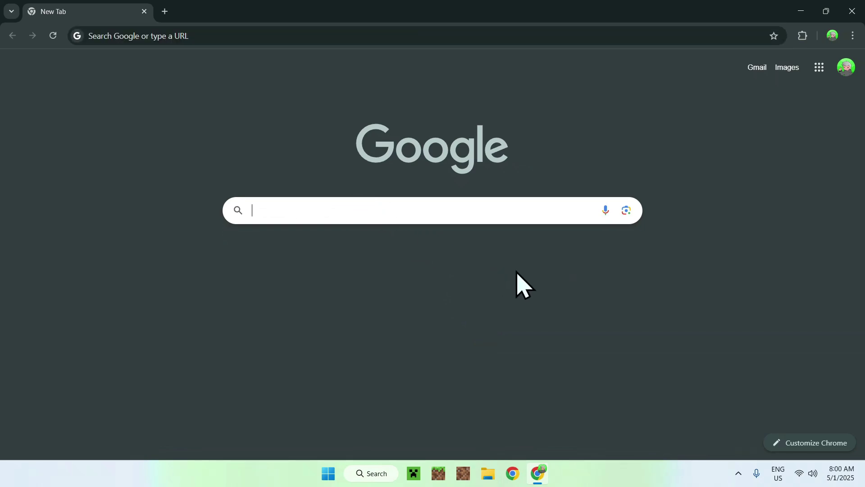
type("Modrinth")
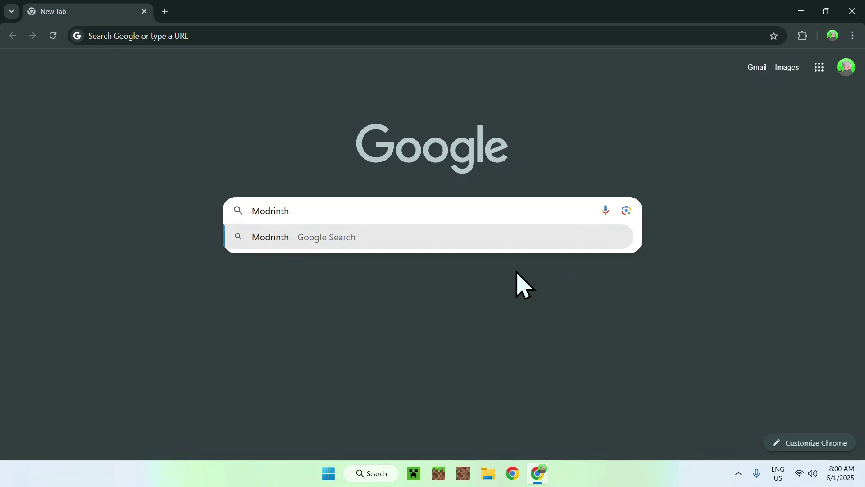
key("Return")
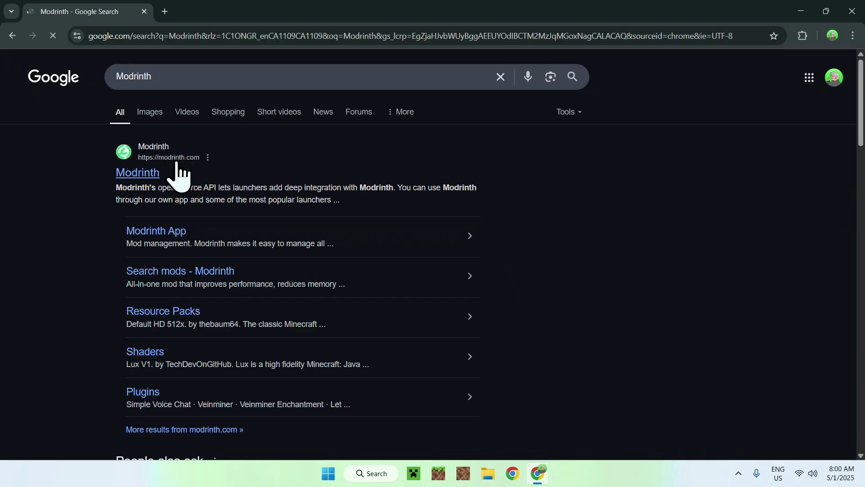
On modrinth.com, browse the Mods category and search for 'VulkanMod'
left_click(144, 175)
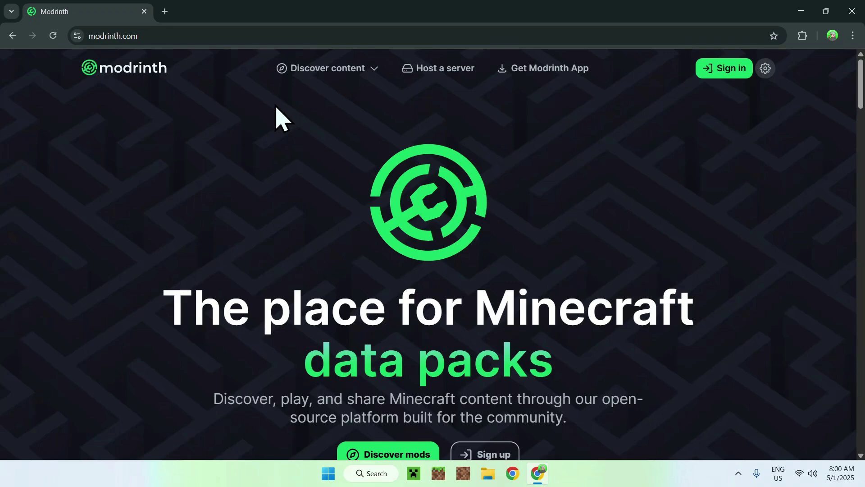
left_click(329, 72)
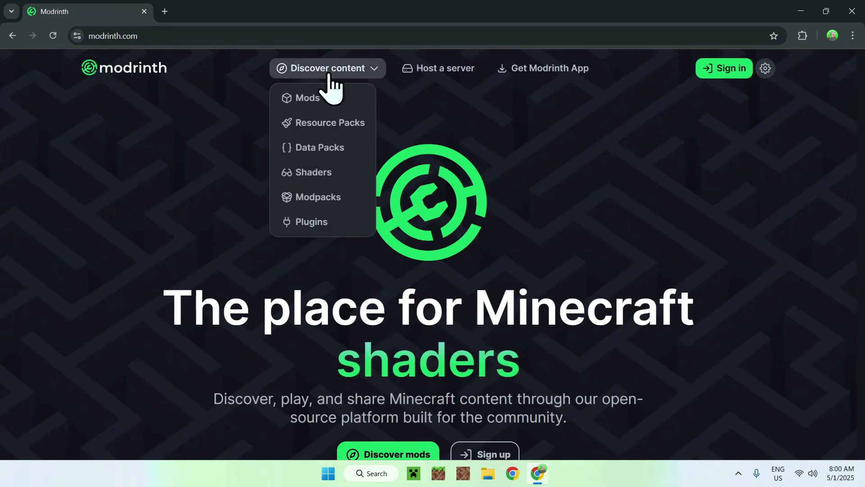
left_click(330, 96)
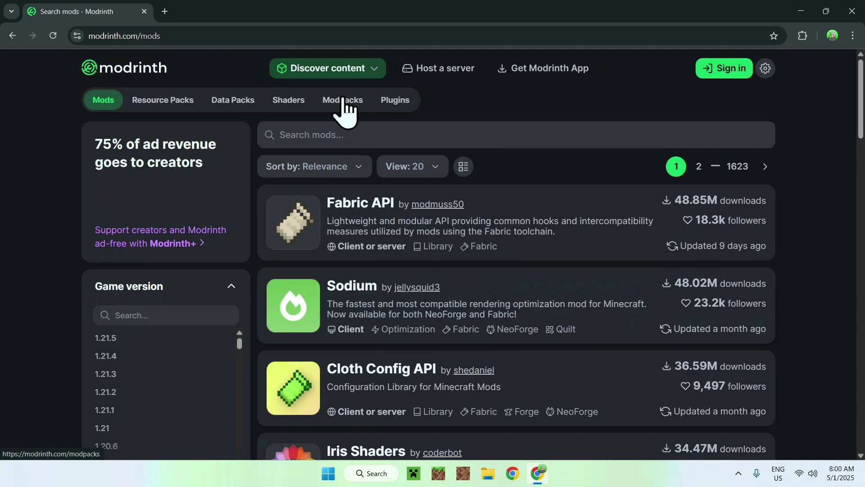
left_click(437, 134)
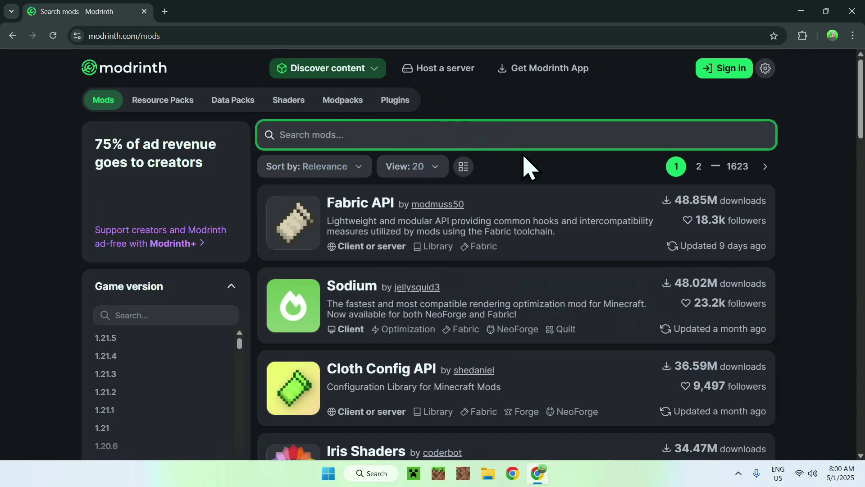
type("VulkanMod")
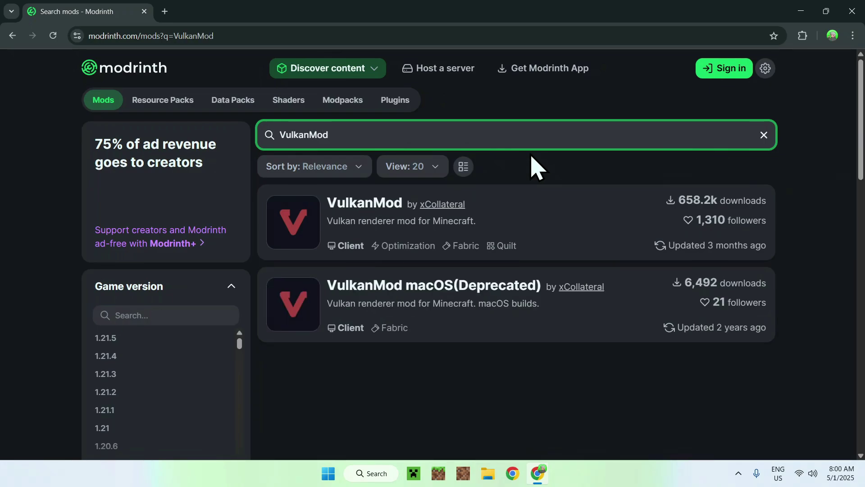
Filter VulkanMod's versions to Minecraft 1.21.4 and download VulkanMod_1.21.4-0.5.4.jar
left_click(359, 208)
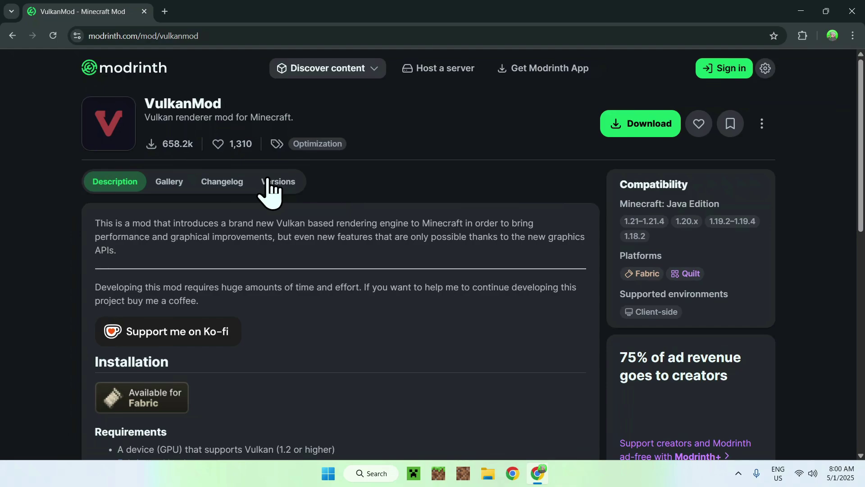
left_click(289, 182)
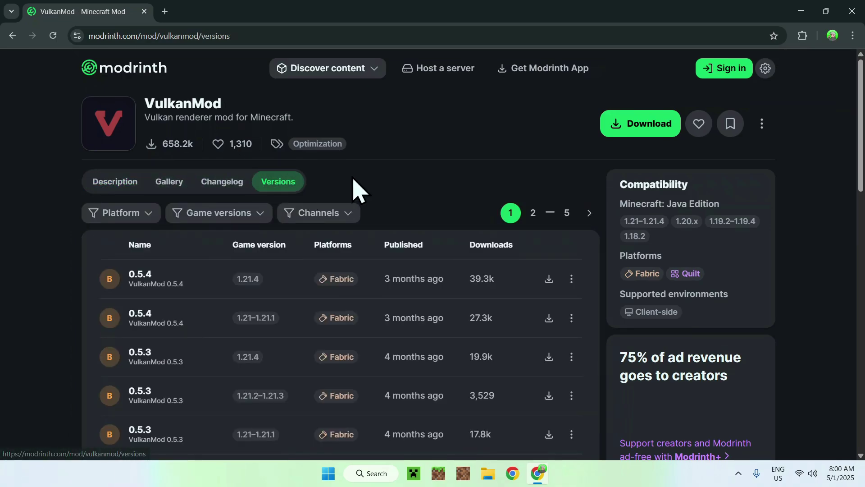
left_click(232, 214)
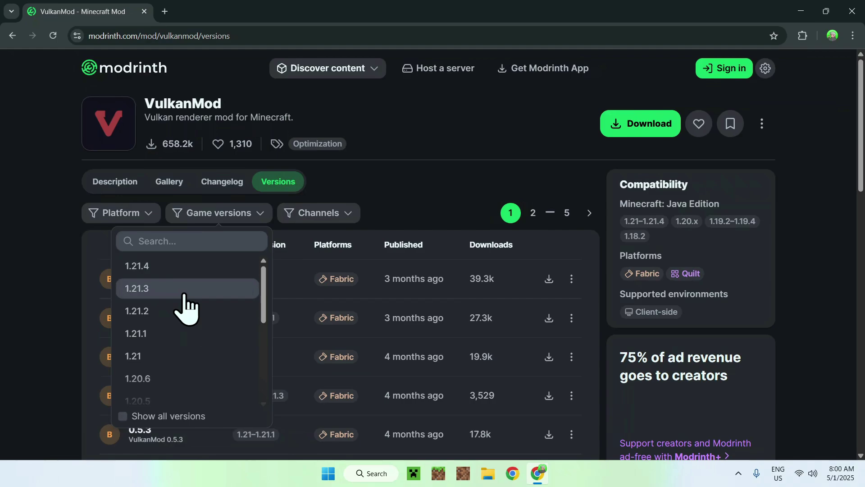
left_click(187, 269)
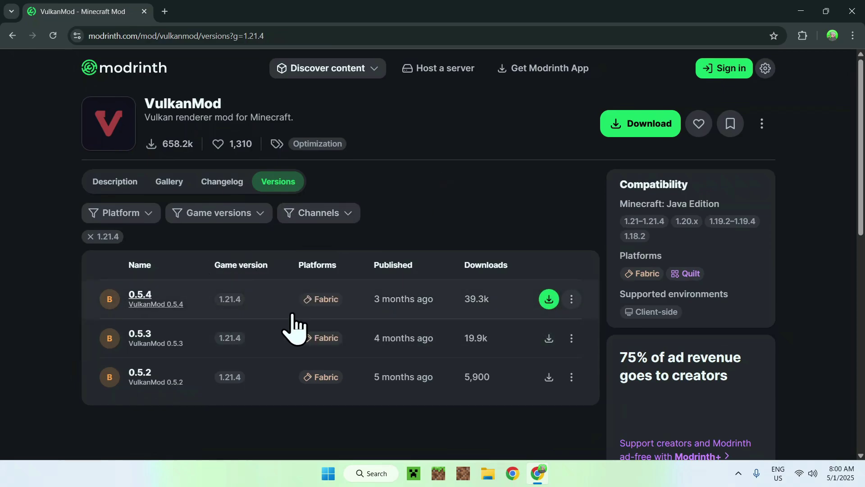
left_click(548, 300)
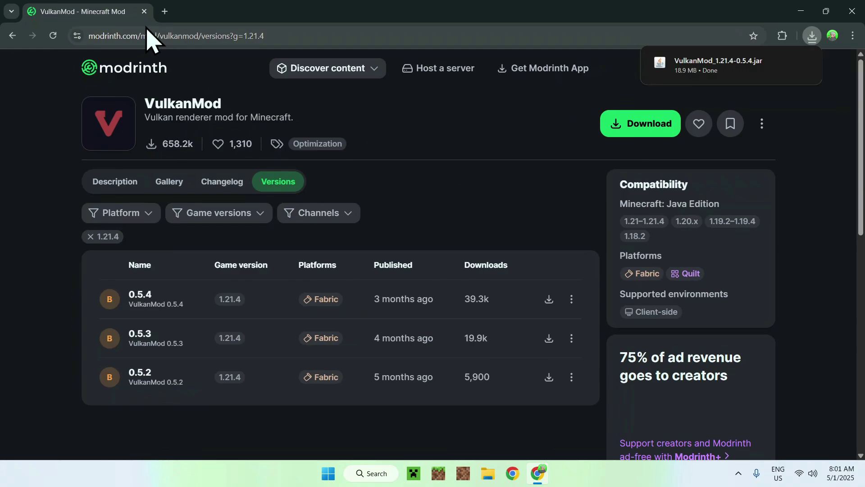
In a new tab, search Google for 'Fabric Minecraft' and open fabricmc.net
left_click(165, 11)
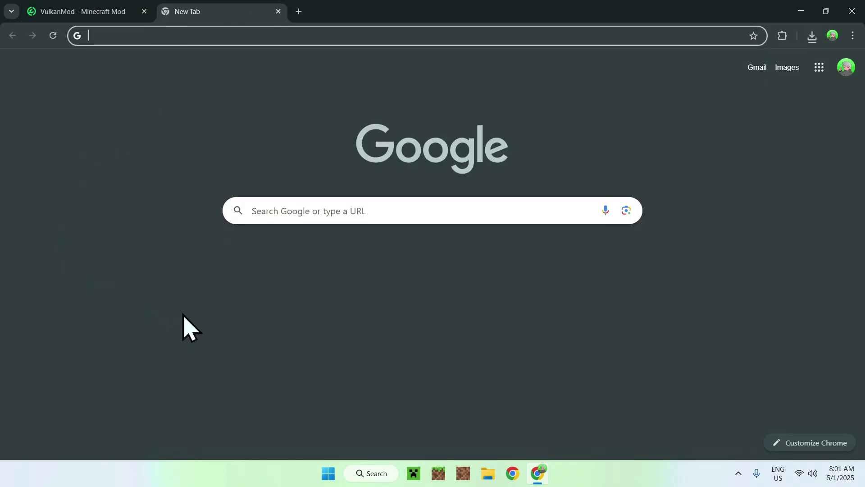
left_click(270, 211)
type("Fabric Minecraft")
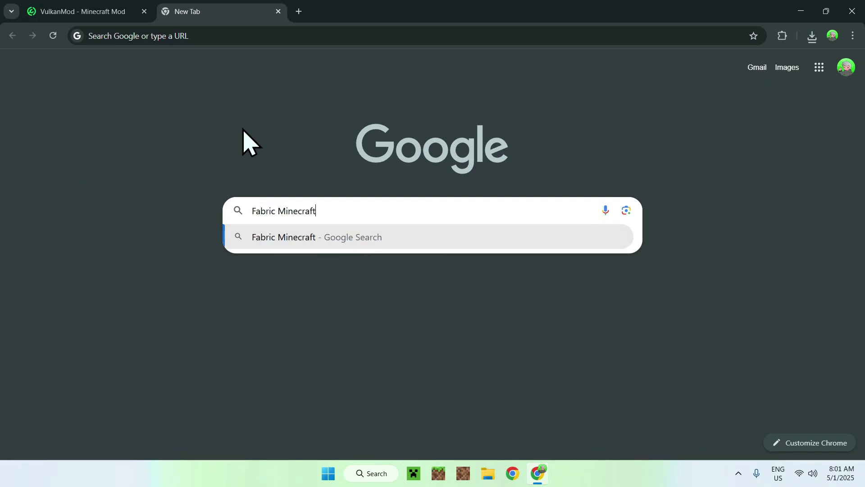
key("Return")
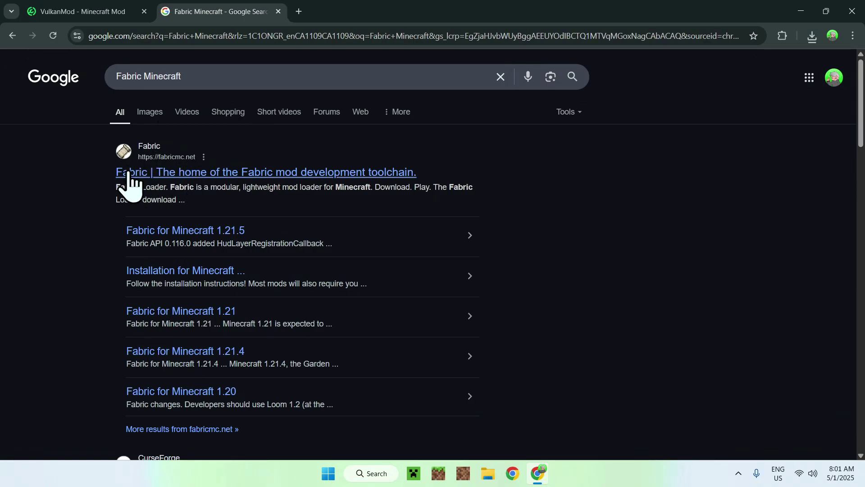
left_click(157, 175)
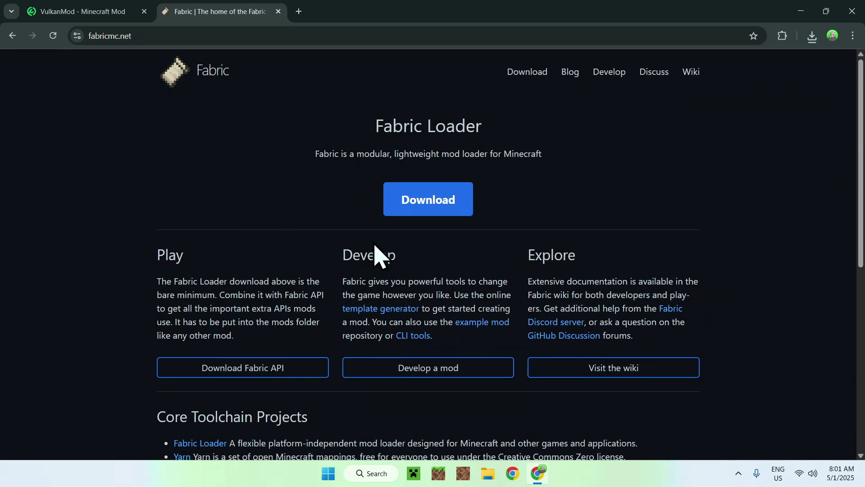
Download the Windows Fabric installer, fabric-installer-1.0.3.exe
left_click(425, 210)
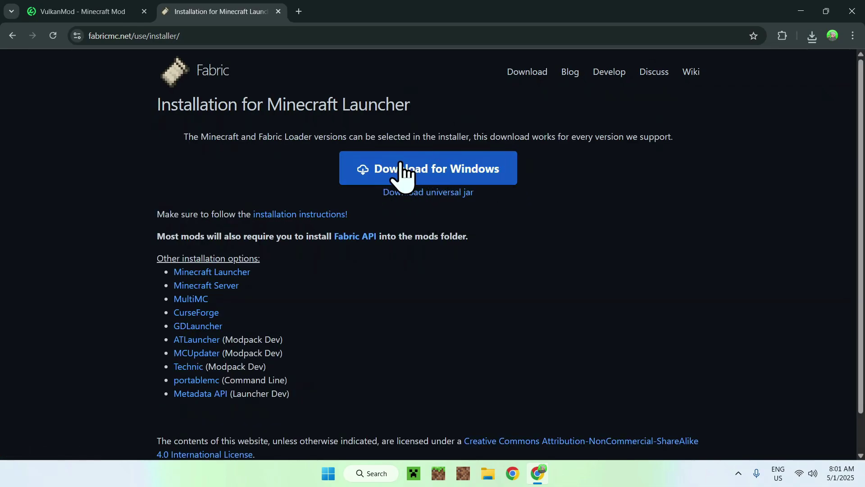
left_click(428, 183)
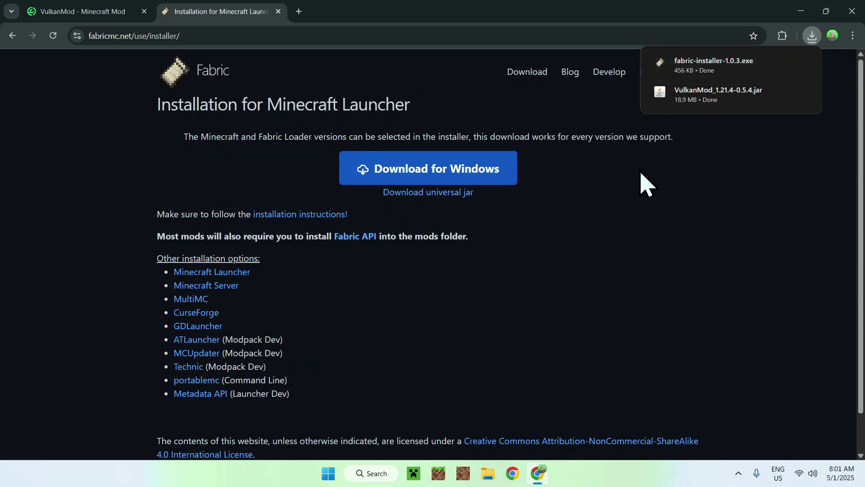
Close Chrome and run fabric-installer-1.0.3.exe from the Downloads folder
left_click(852, 11)
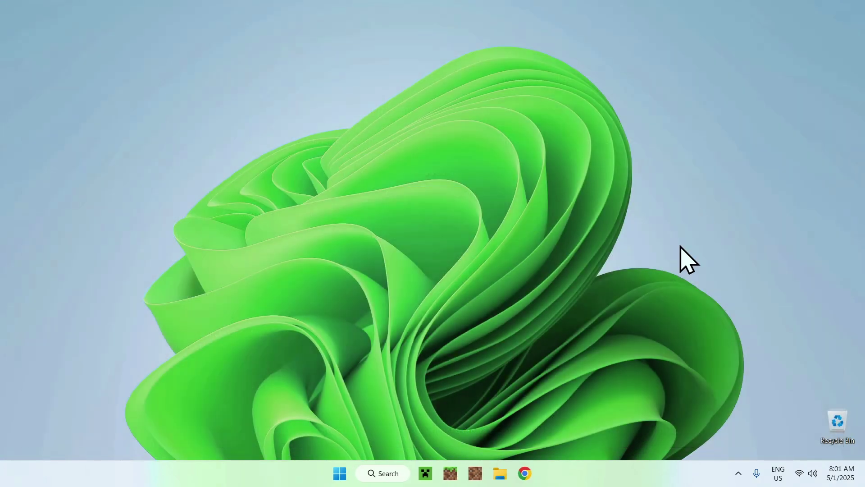
left_click(501, 473)
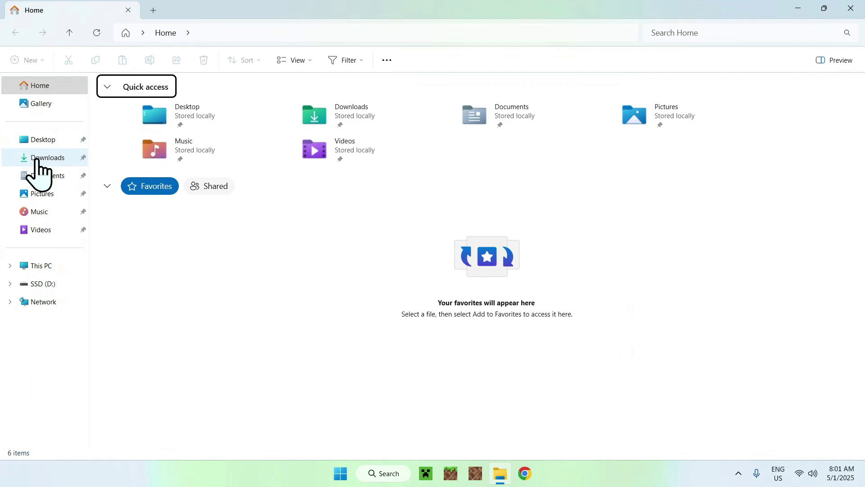
left_click(36, 160)
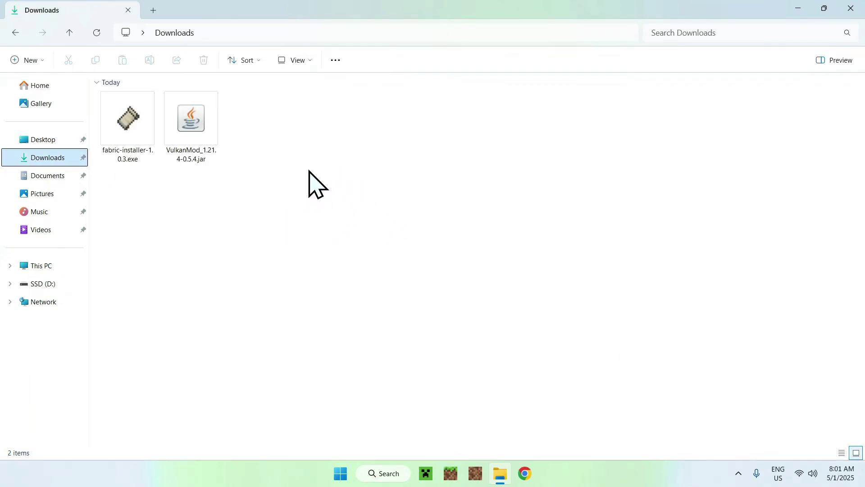
double_click(127, 155)
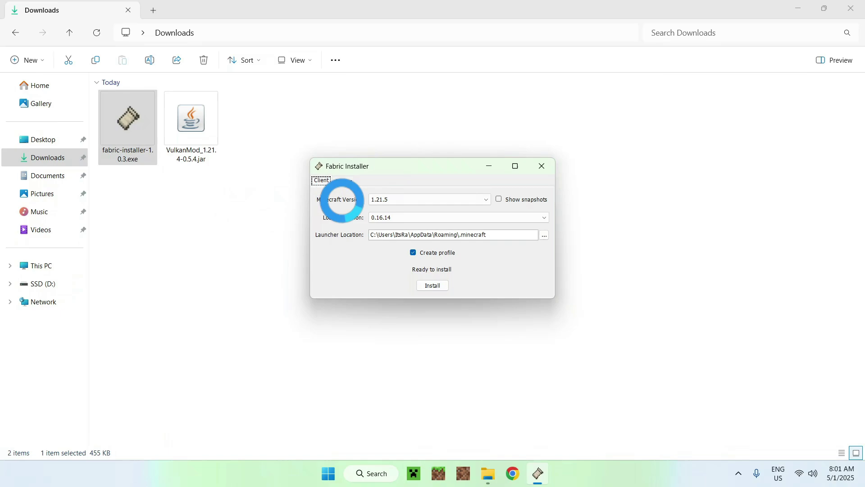
Install Fabric loader 0.16.14 for Minecraft 1.21.4, confirm success, and close the installer
left_click(390, 200)
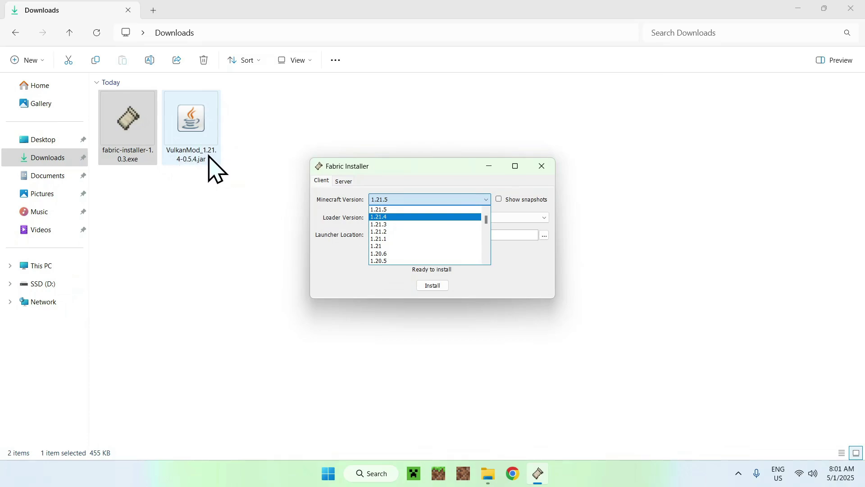
left_click(397, 218)
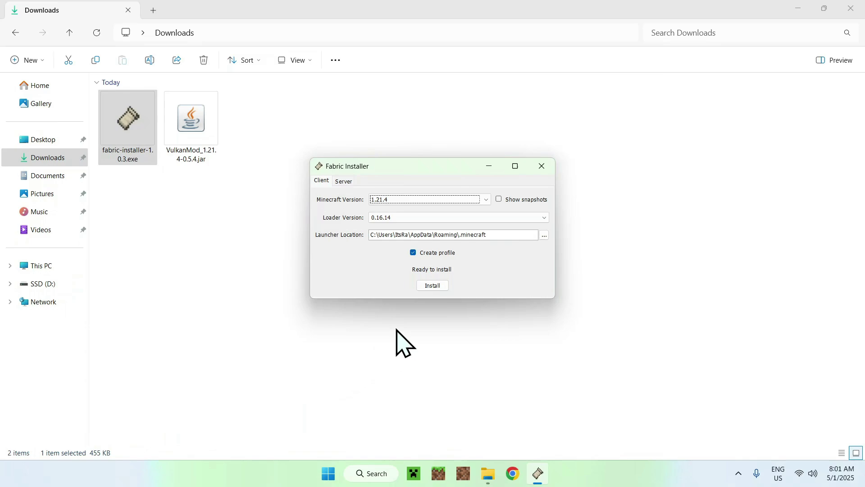
left_click(433, 286)
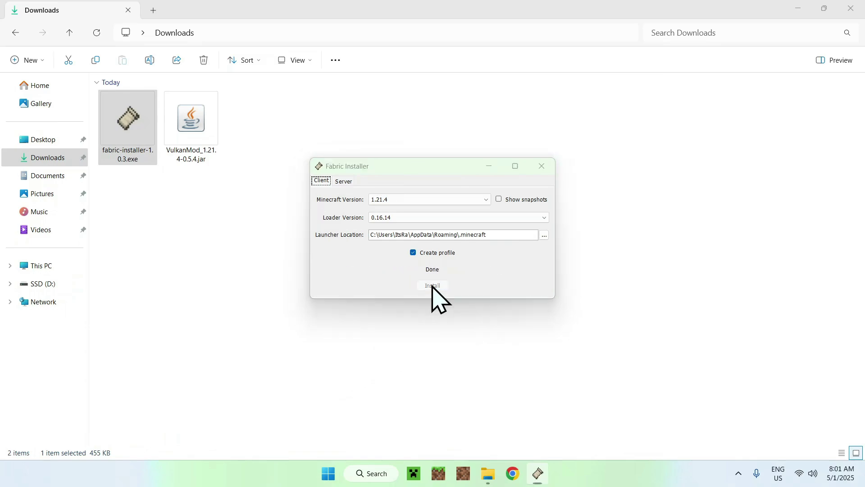
left_click(433, 256)
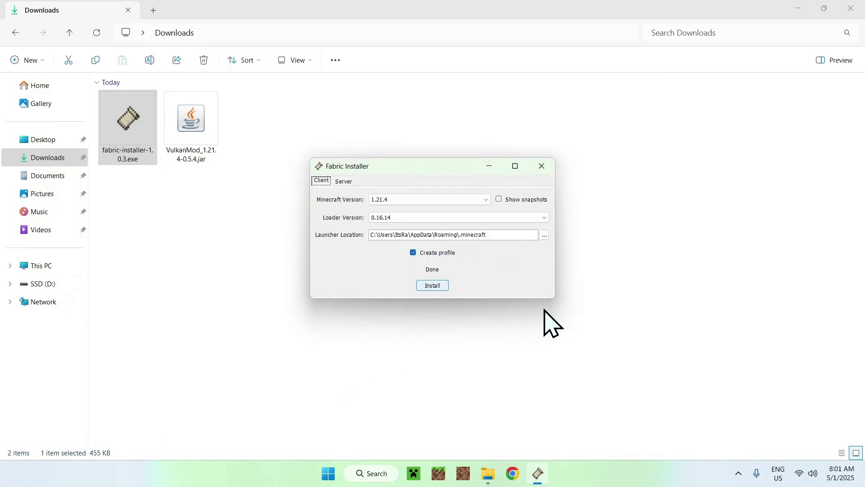
left_click(541, 167)
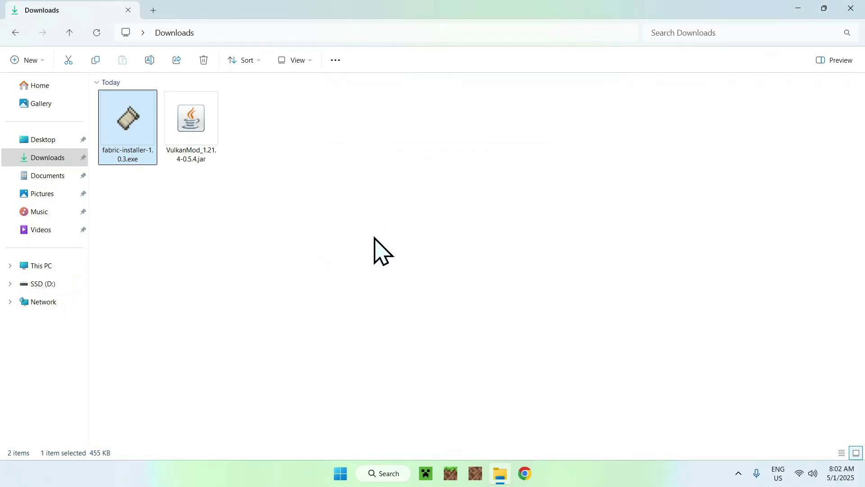
Open the Minecraft Launcher's Installations list showing the fabric-loader-1.21.4 profile
left_click(426, 473)
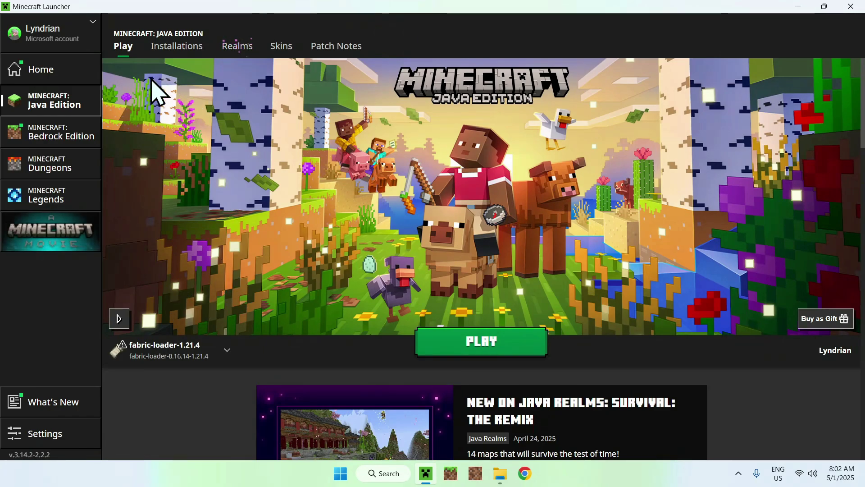
left_click(173, 69)
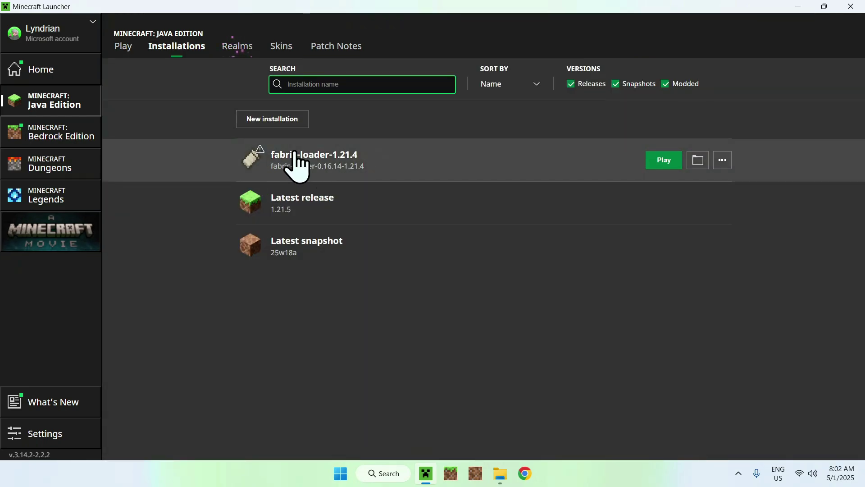
Copy VulkanMod_1.21.4-0.5.4.jar from Downloads into the .minecraft mods folder
left_click(697, 168)
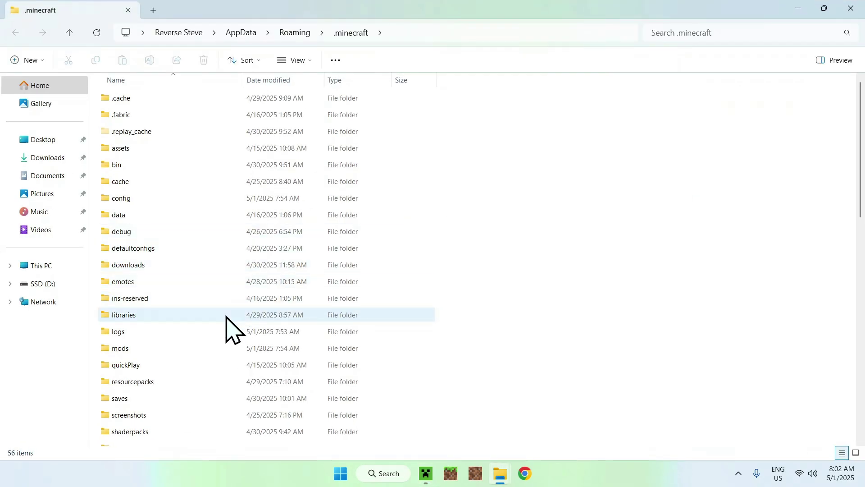
left_click(184, 348)
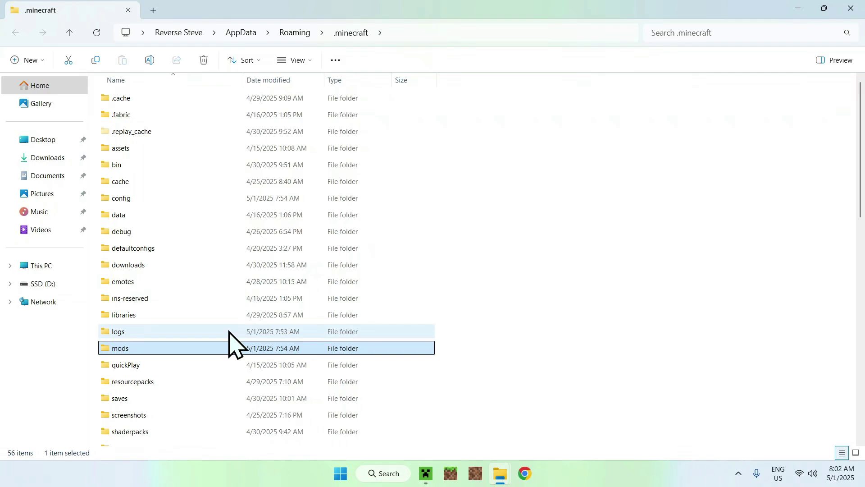
double_click(196, 350)
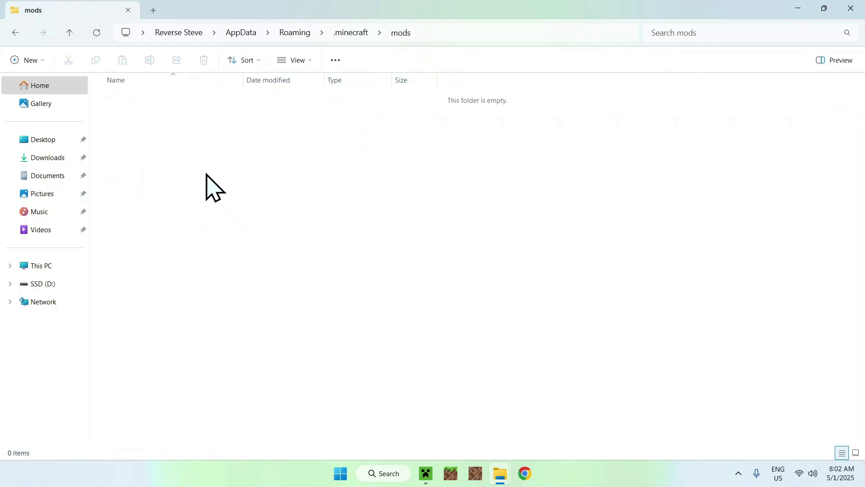
left_click(45, 159)
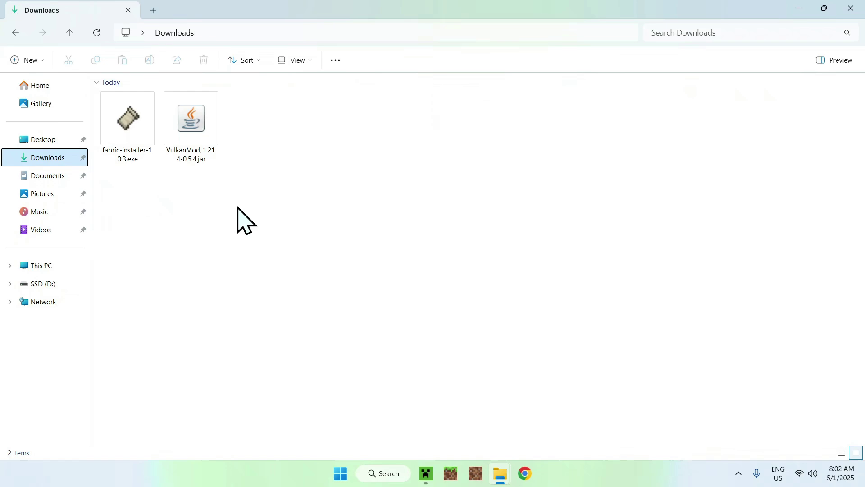
left_click(200, 127)
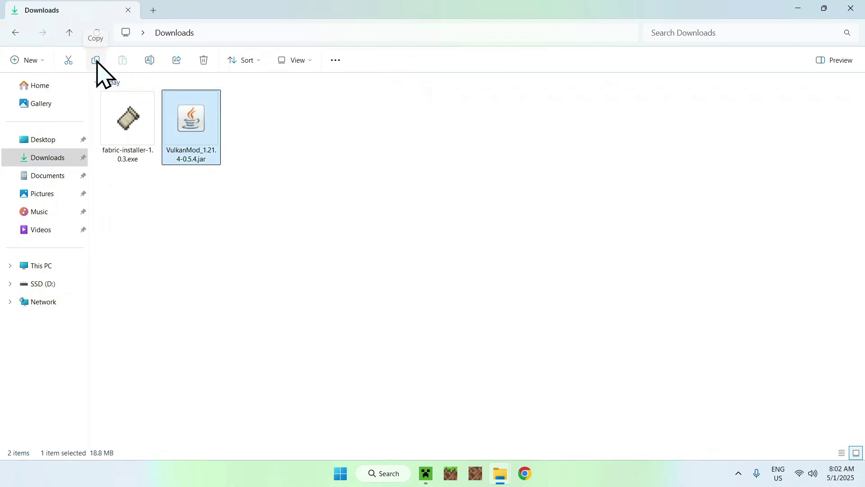
left_click(15, 34)
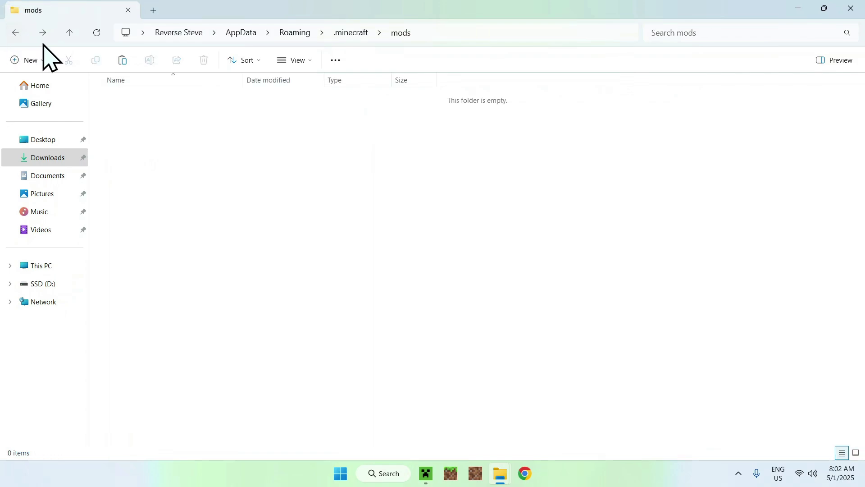
left_click(120, 61)
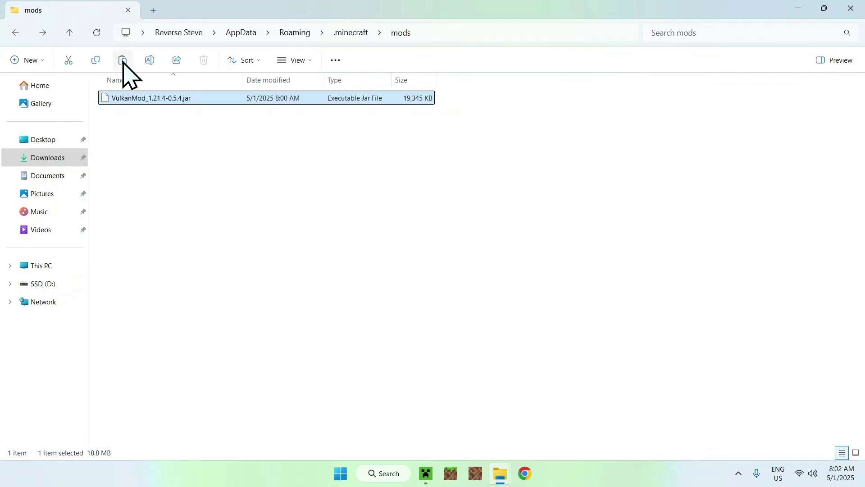
left_click(247, 164)
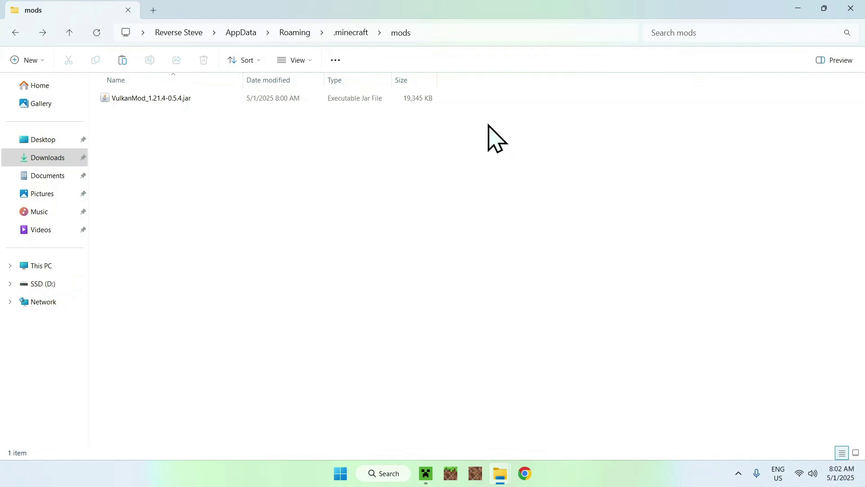
Launch Minecraft with the fabric-loader-1.21.4 profile from the launcher's Play page
left_click(426, 473)
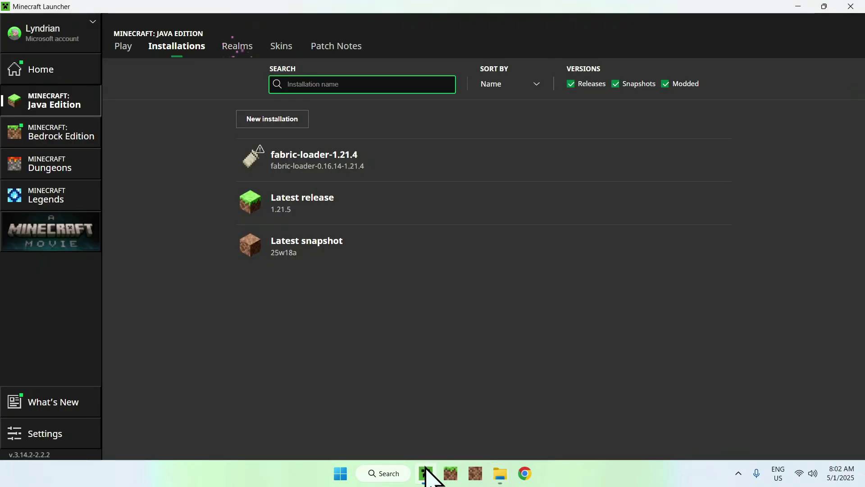
left_click(123, 46)
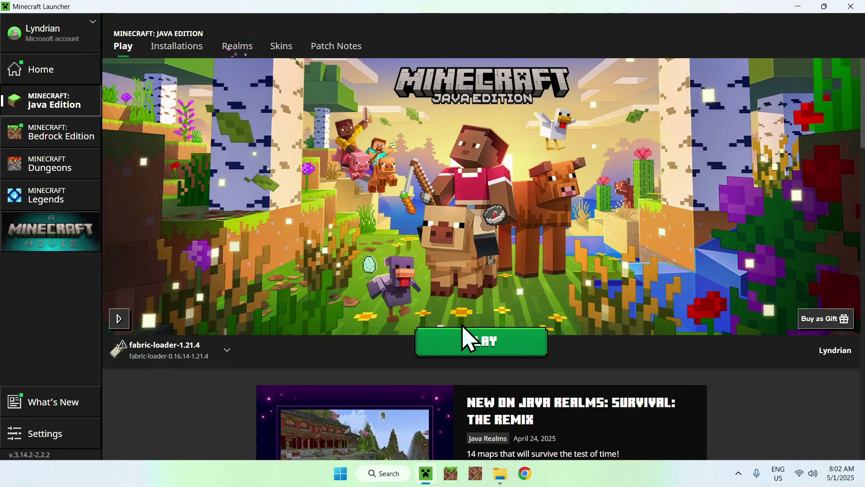
left_click(479, 343)
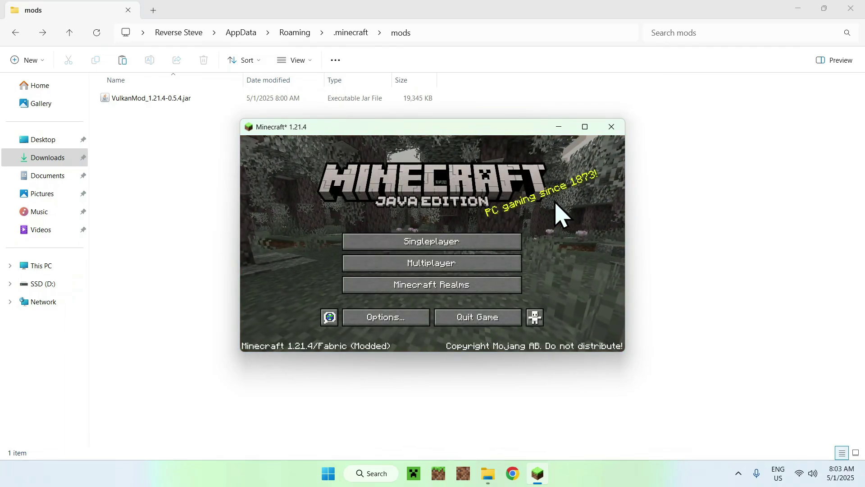
Maximize the game window and create a new singleplayer world in Creative game mode
left_click(585, 127)
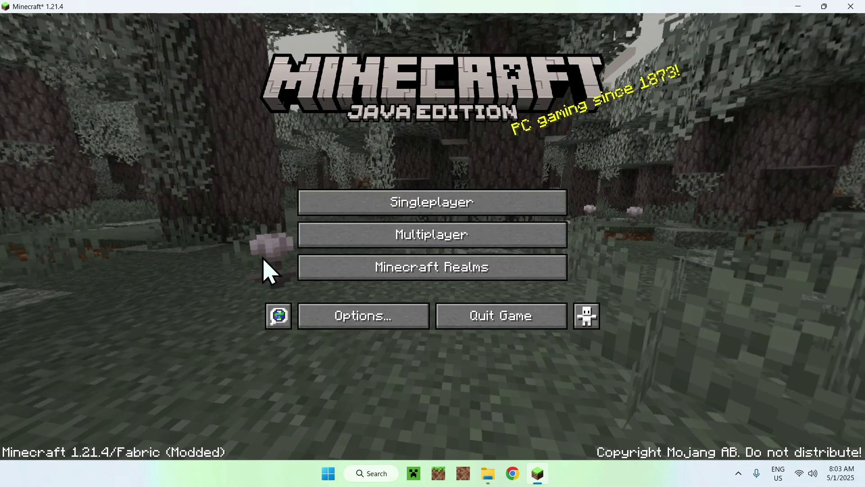
left_click(427, 202)
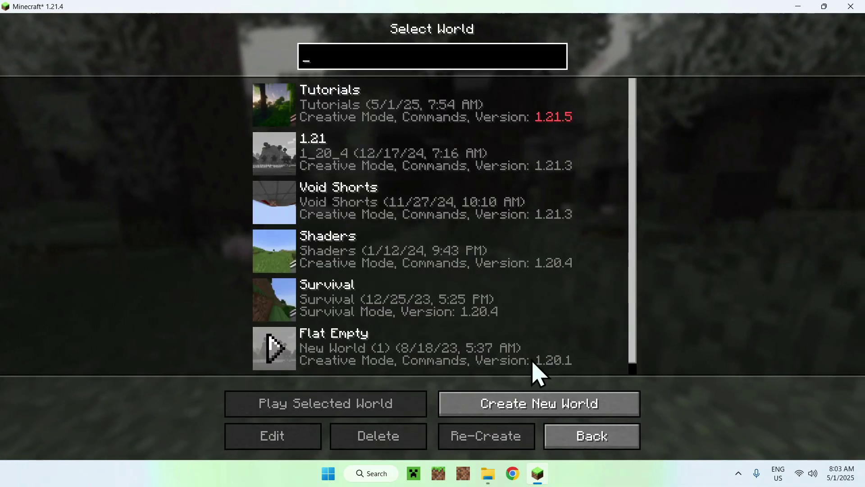
left_click(553, 407)
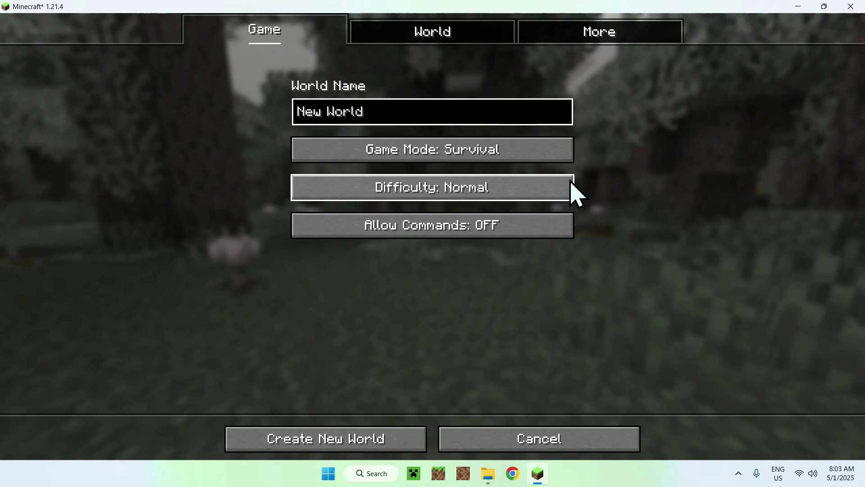
left_click(554, 157)
left_click(541, 151)
left_click(327, 441)
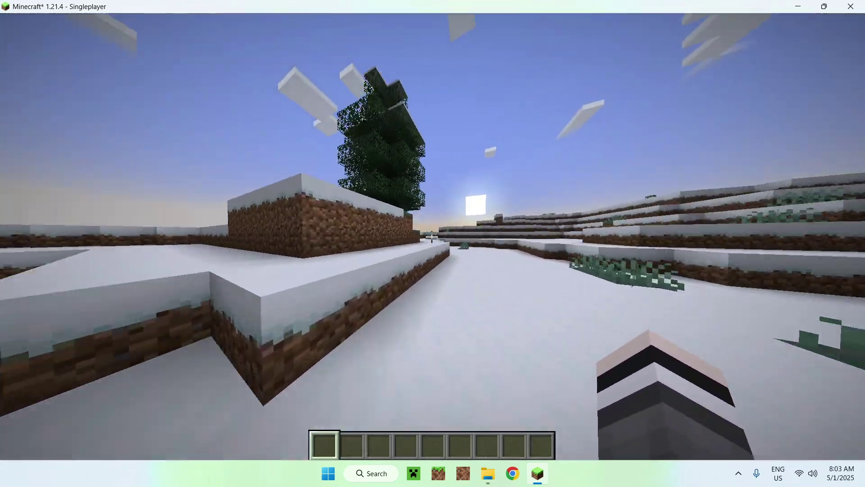
Walk past the spruce tree, up the ledge and down the snowy slope toward the ice spikes
key("w")
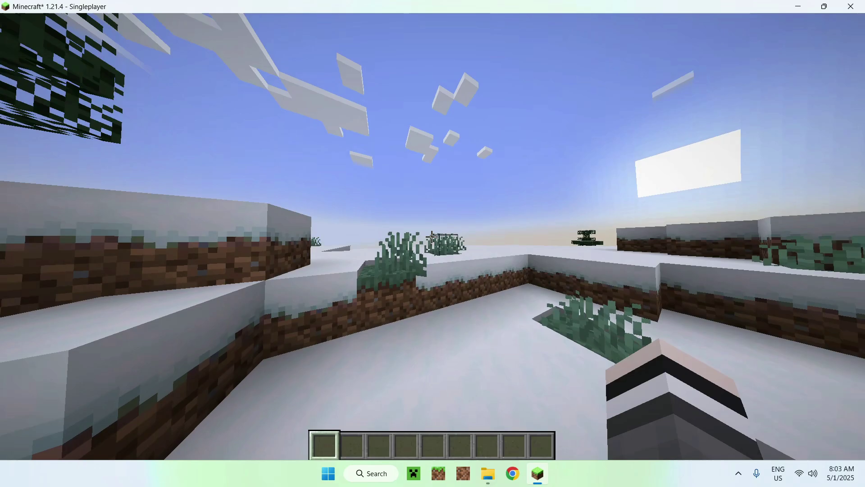
key("space")
key("w")
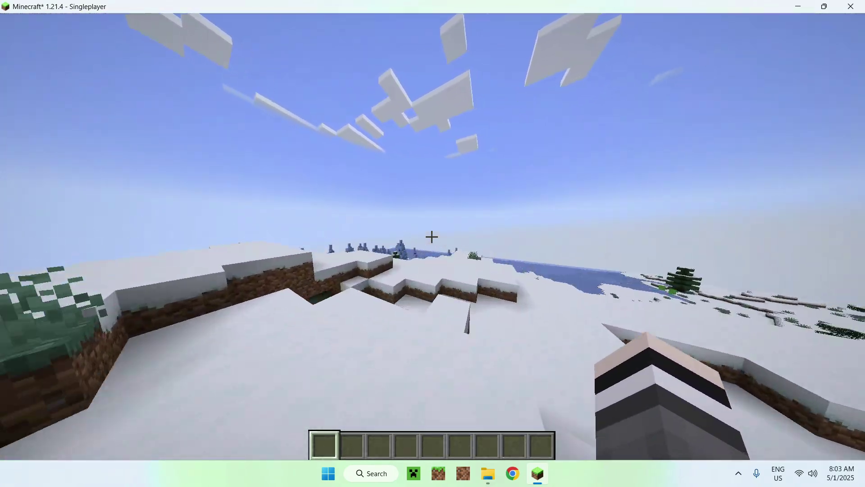
key("w")
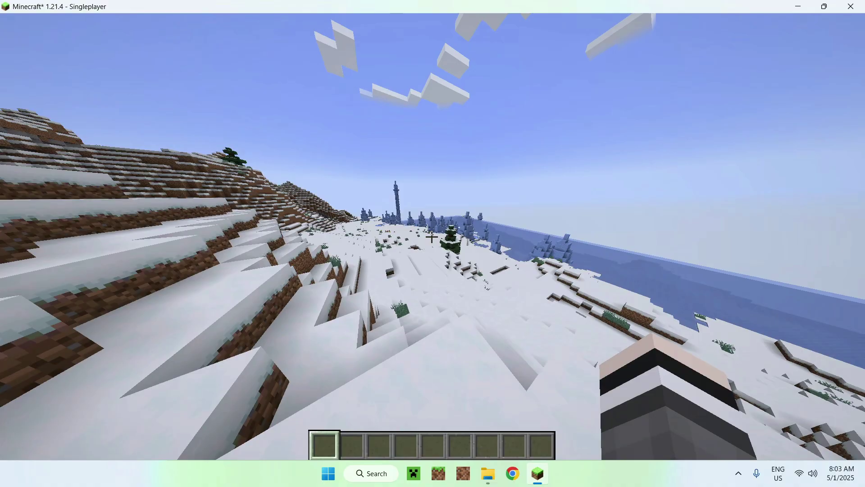
key("w")
key("w")
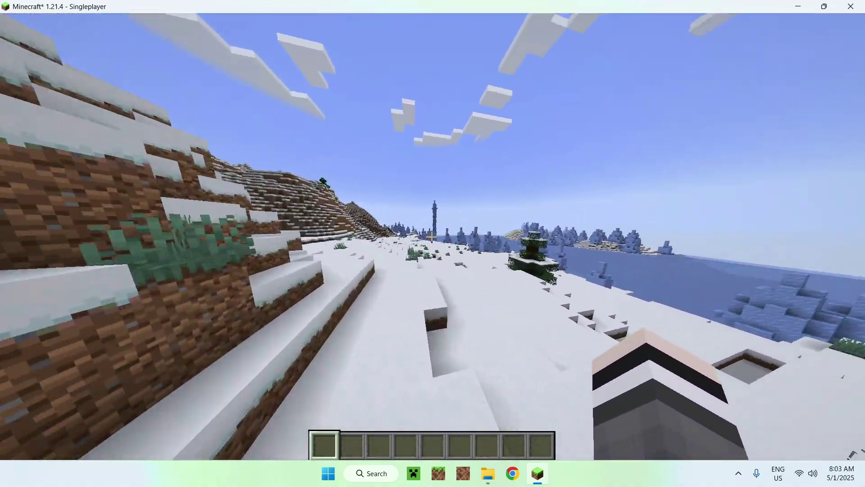
key("w")
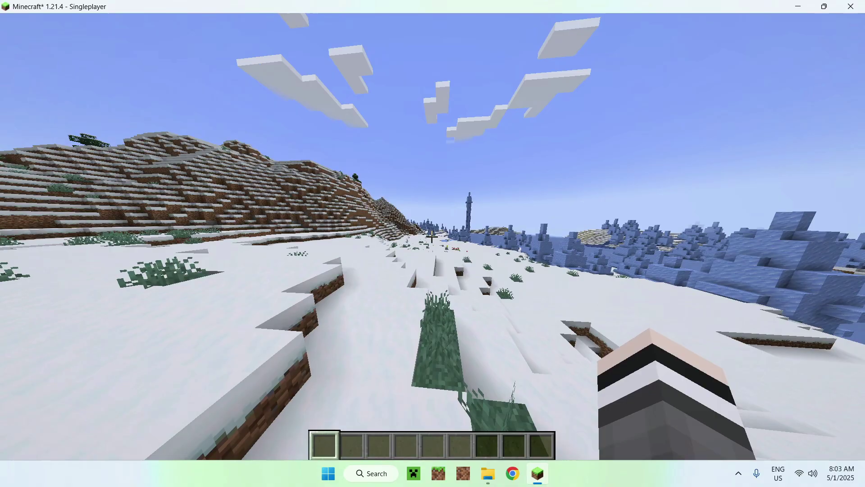
key("w")
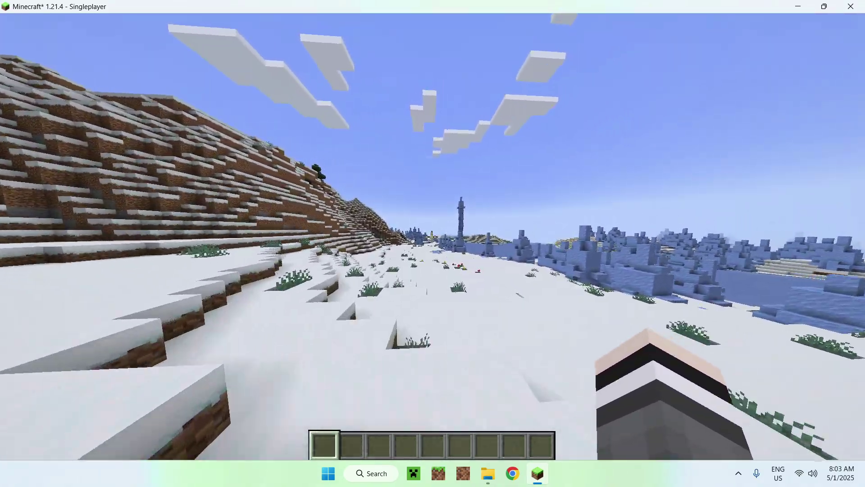
key("w")
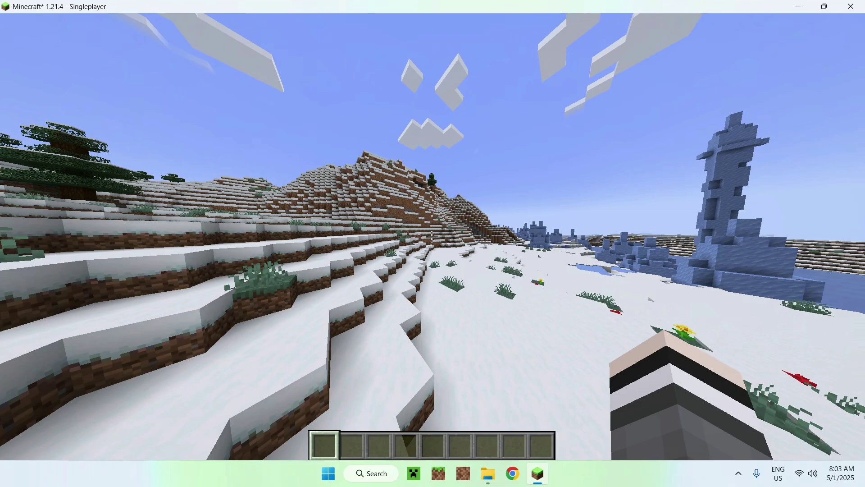
key("w")
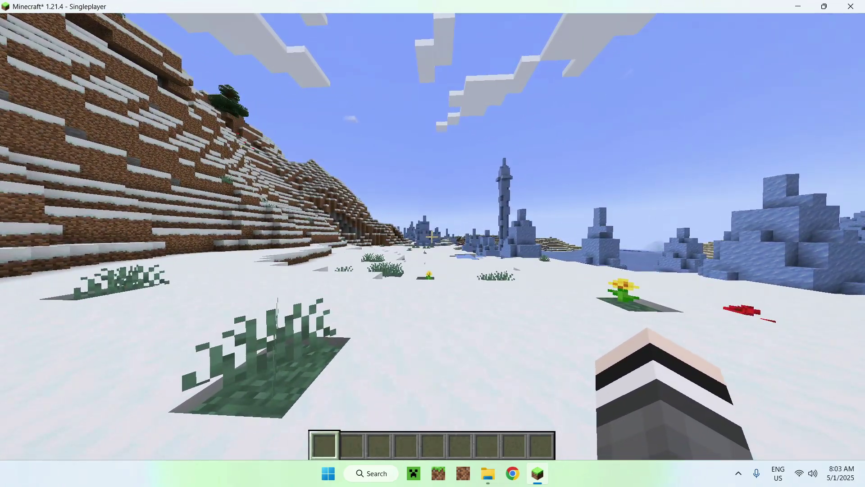
Show the F3 debug screen to check the VulkanModRenderer, opening and closing chat
key("F3")
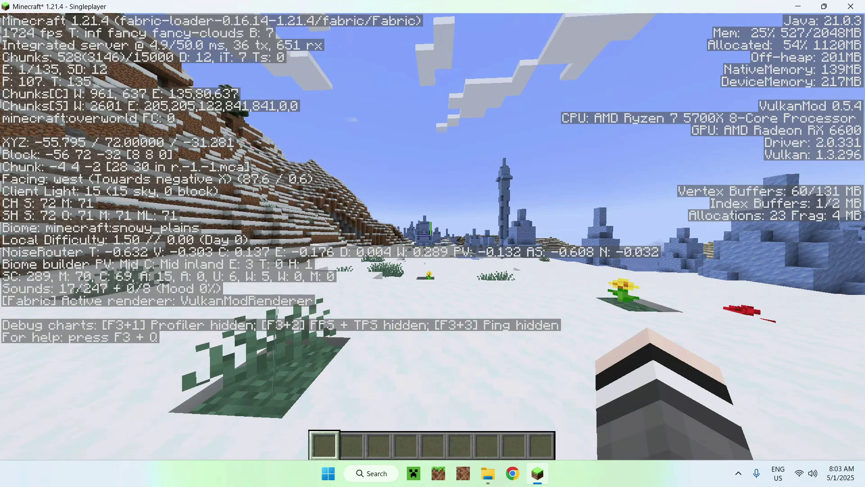
key("t")
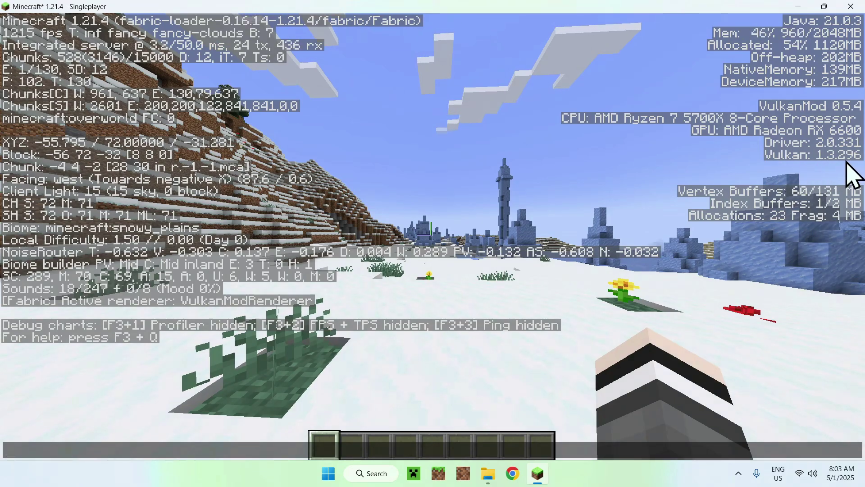
key("Escape")
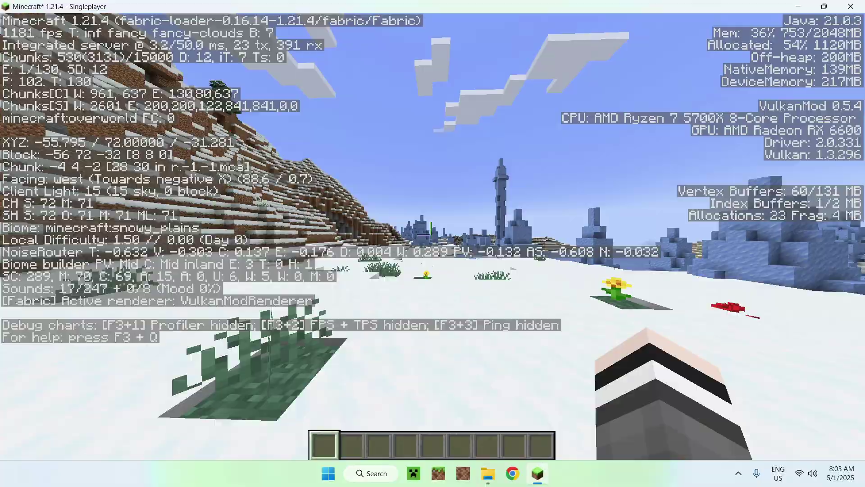
Fly over the snowy plains to the frozen lake, then hide the debug screen
key("w")
key("w")
key("space")
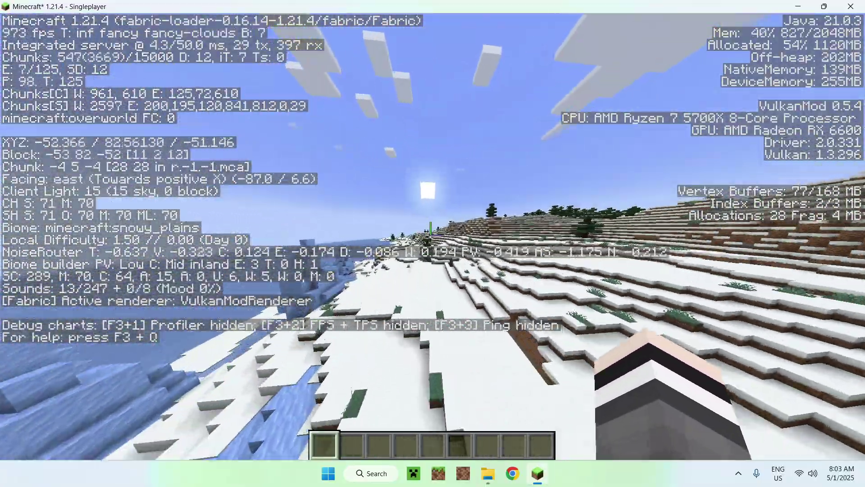
key("w")
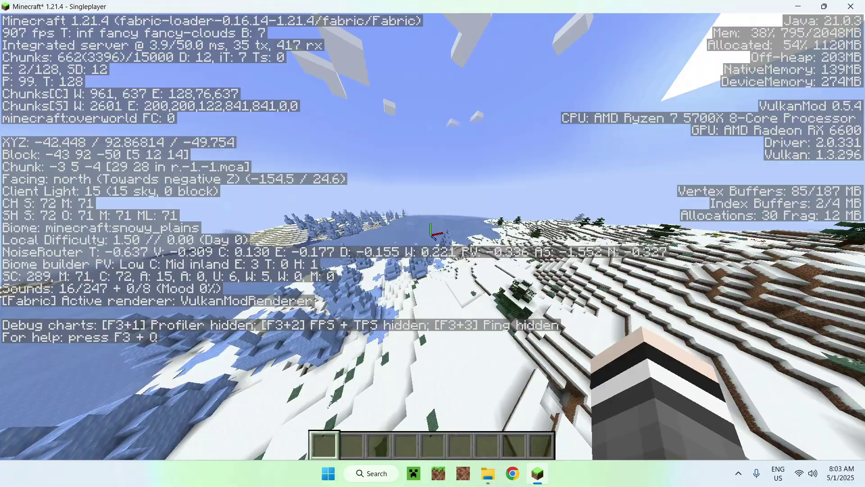
key("w")
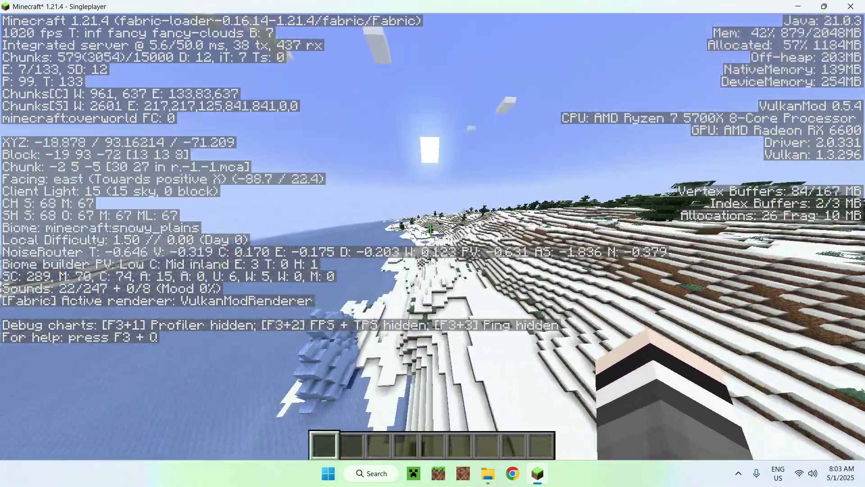
key("w")
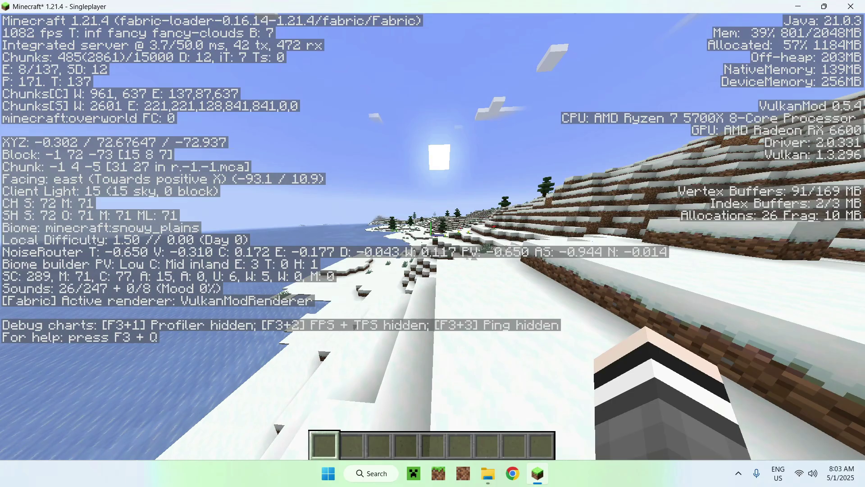
key("w")
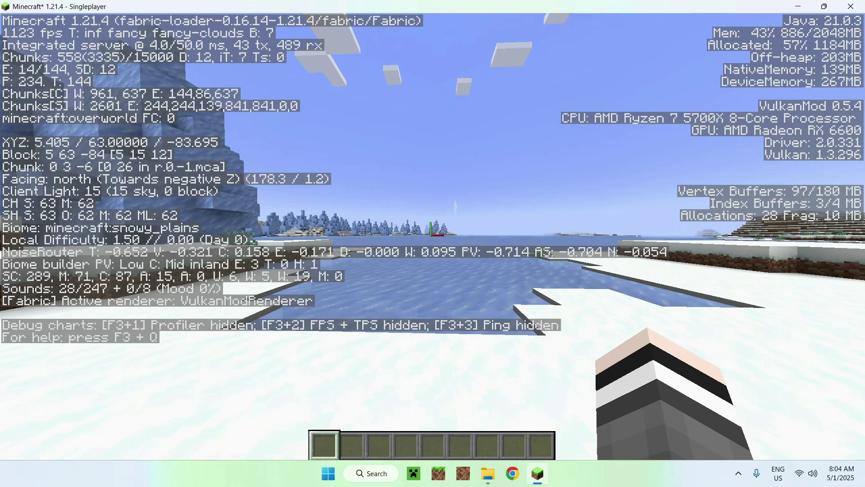
key("F3")
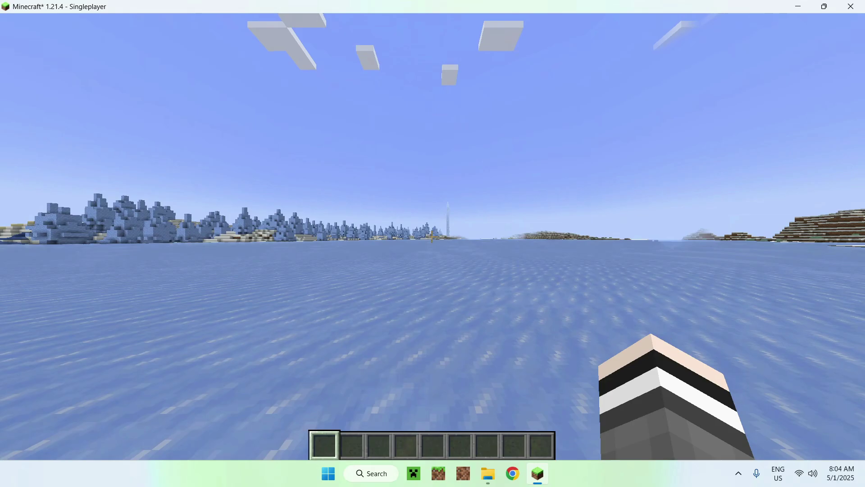
Switch to front-facing third-person view with F5 to see the character on the lake
key("F5")
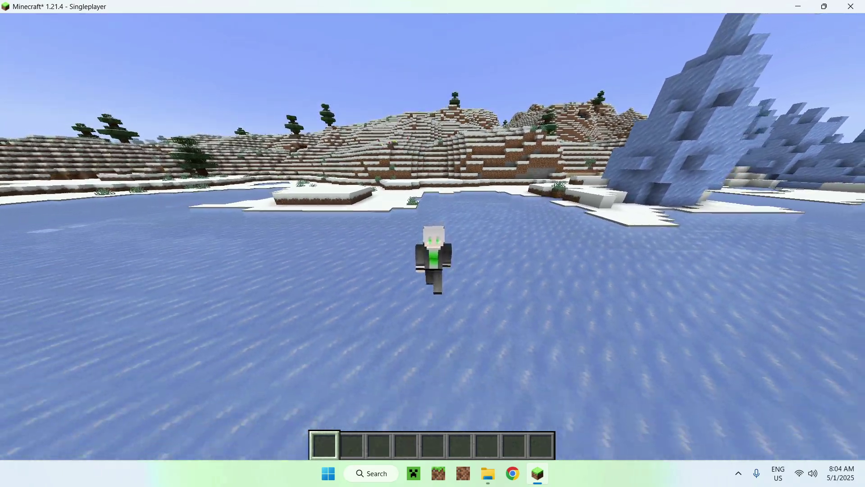